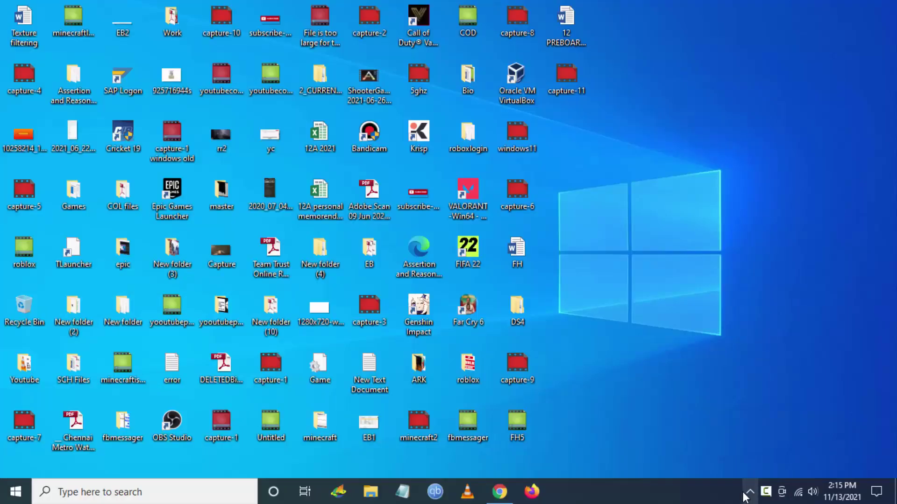
Step: Launch NVIDIA GeForce Experience from the hidden system tray icons
{"action": "left_click", "coordinate": [765, 492]}
{"action": "left_click", "coordinate": [733, 329]}
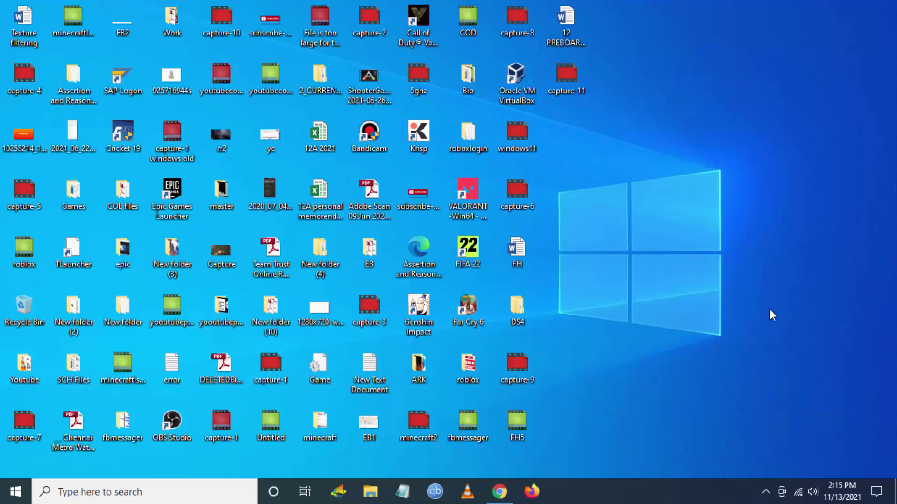
{"action": "left_click", "coordinate": [766, 497]}
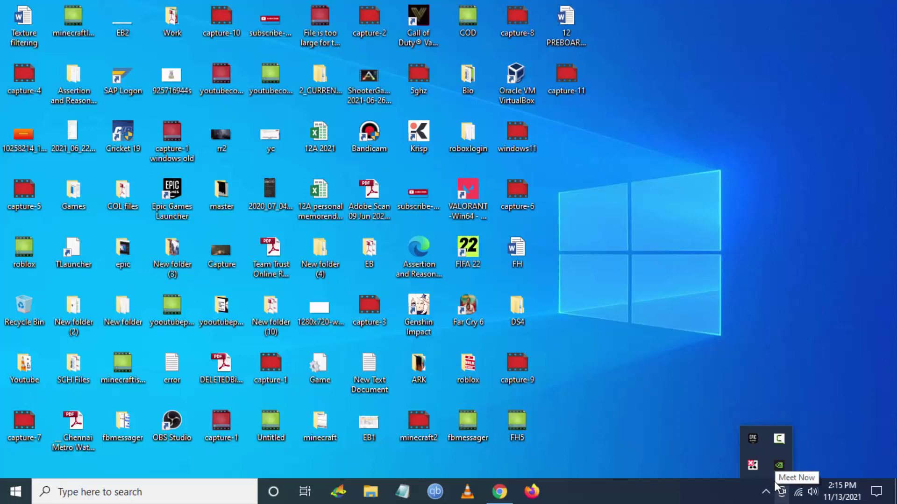
{"action": "right_click", "coordinate": [779, 466]}
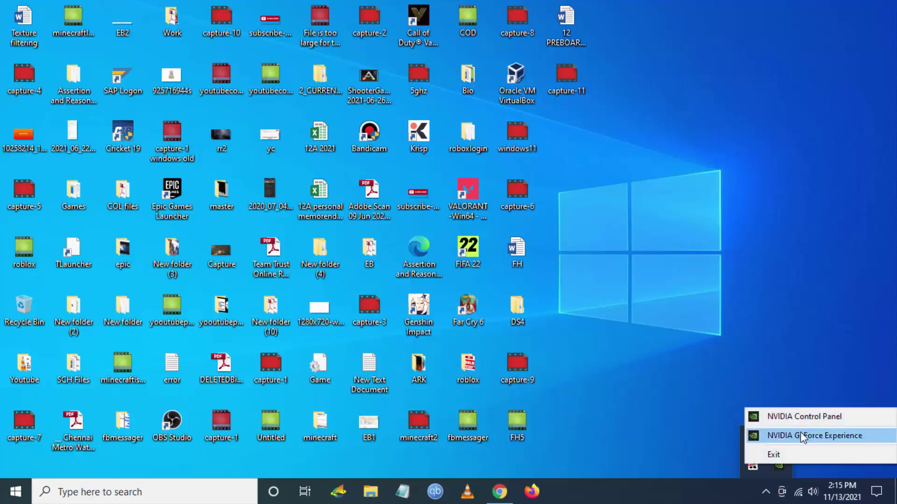
{"action": "left_click", "coordinate": [802, 436]}
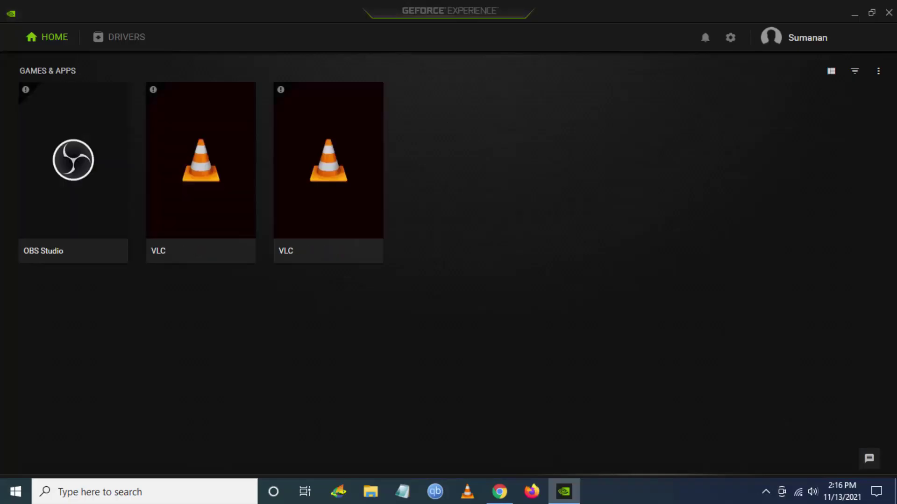
Step: Check for GeForce driver updates in GeForce Experience and close the application
{"action": "left_click", "coordinate": [98, 39]}
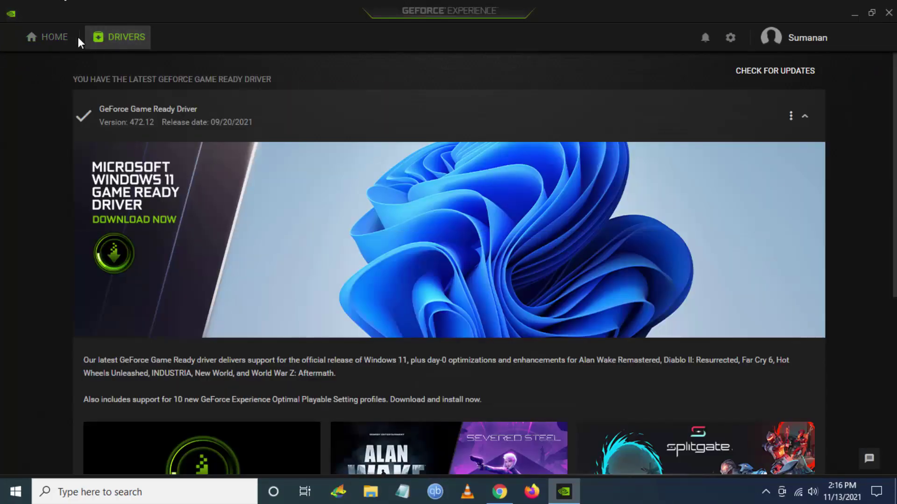
{"action": "left_click", "coordinate": [779, 74]}
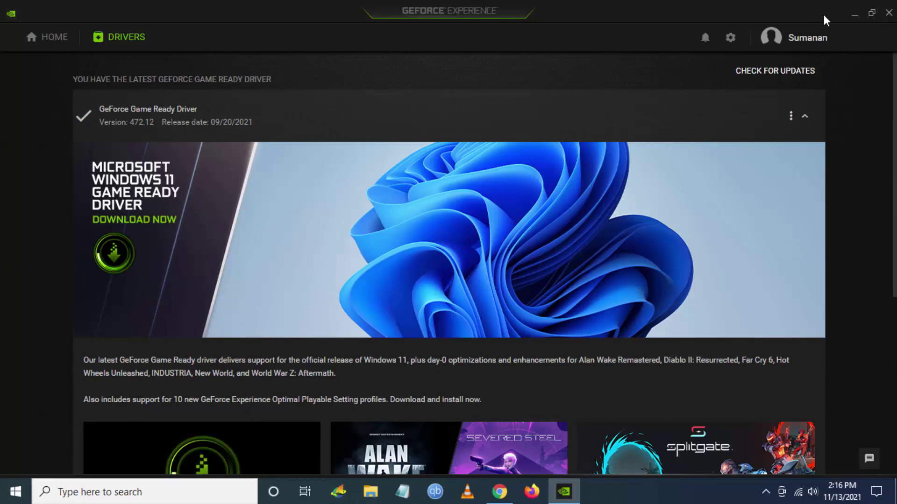
{"action": "left_click", "coordinate": [888, 14]}
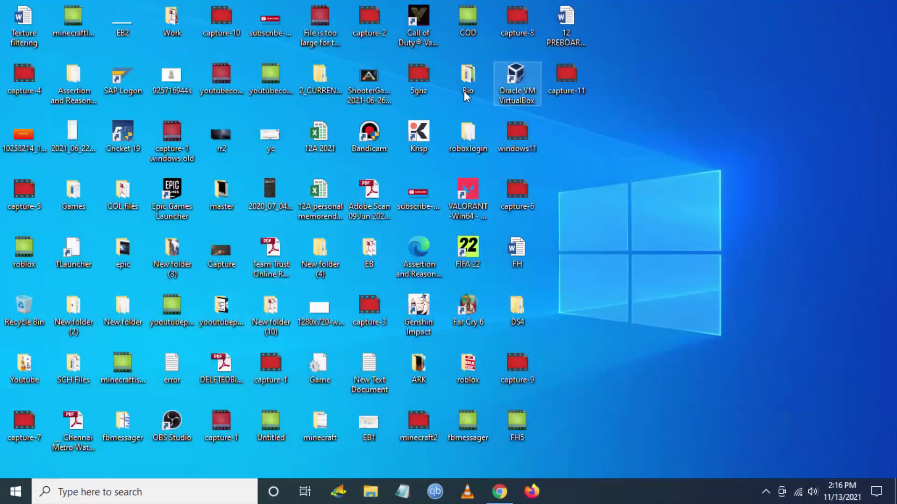
Step: Search Windows for Device Manager, open it maximized, and expand Display adapters to identify the graphics card
{"action": "left_click", "coordinate": [66, 491]}
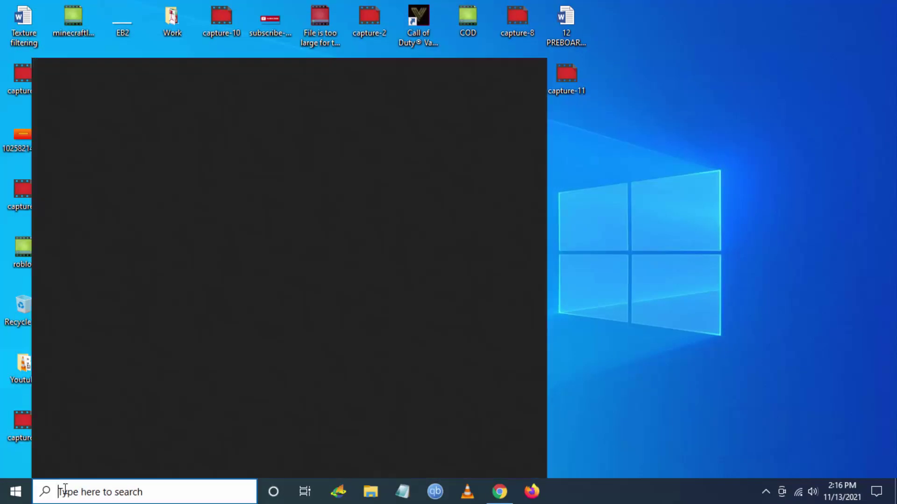
{"action": "type", "text": "device man"}
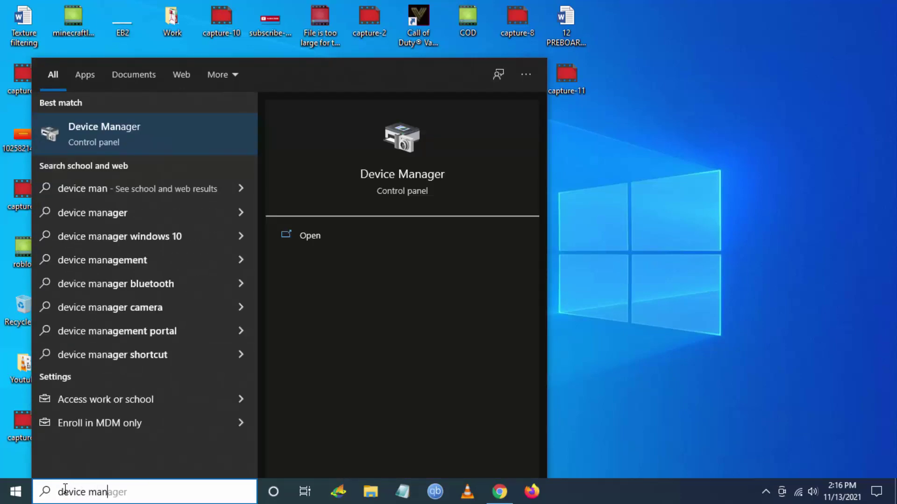
{"action": "left_click", "coordinate": [116, 143]}
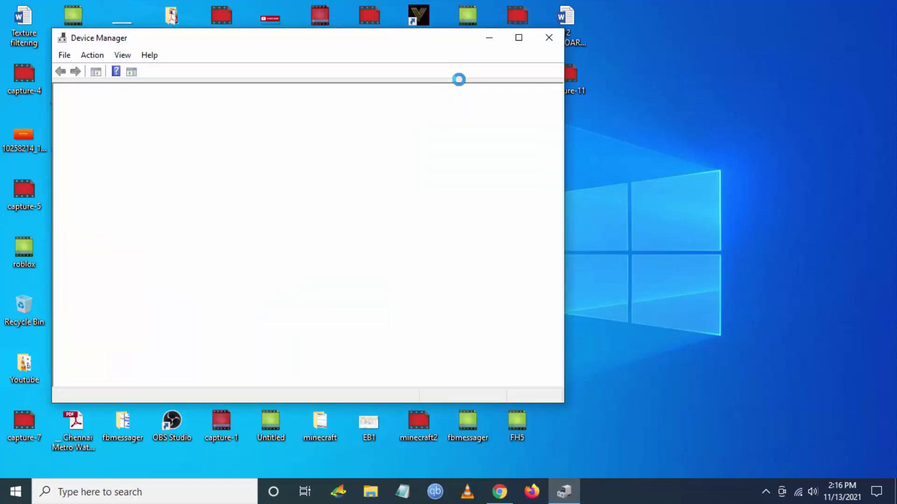
{"action": "left_click", "coordinate": [520, 37]}
{"action": "left_click", "coordinate": [21, 187]}
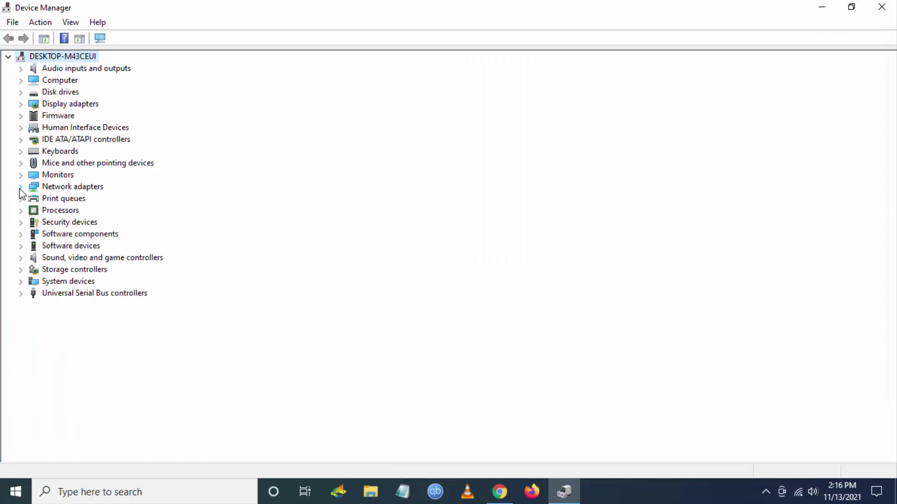
{"action": "left_click", "coordinate": [20, 104]}
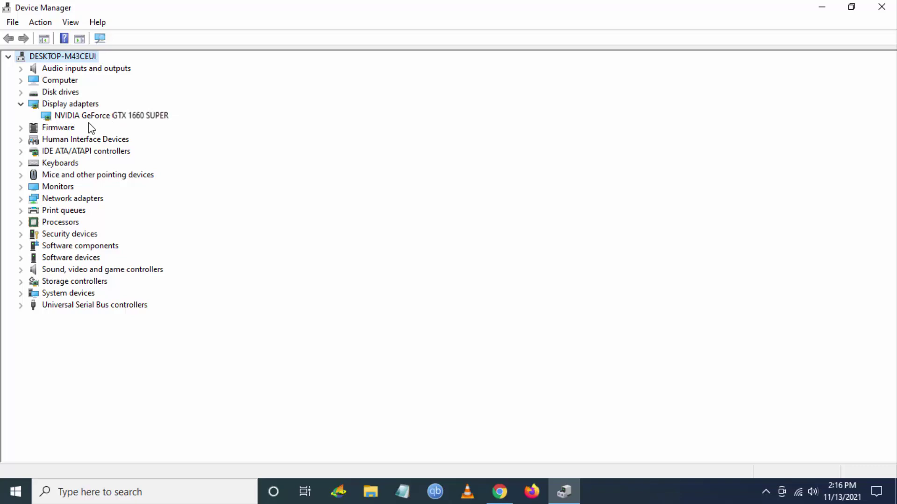
Step: Switch to Chrome, search Google for nvidia.com, and open the Drivers page of the NVIDIA website
{"action": "left_click", "coordinate": [822, 10]}
{"action": "left_click", "coordinate": [499, 496]}
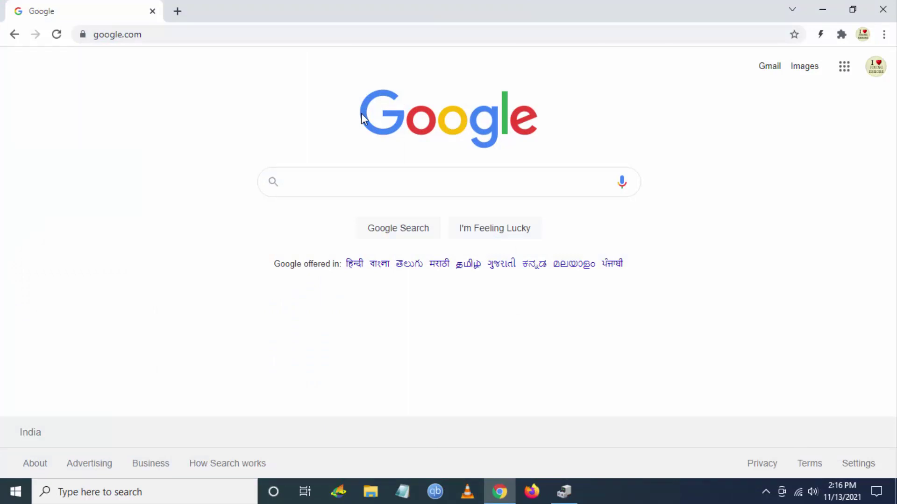
{"action": "type", "text": "nvidia"}
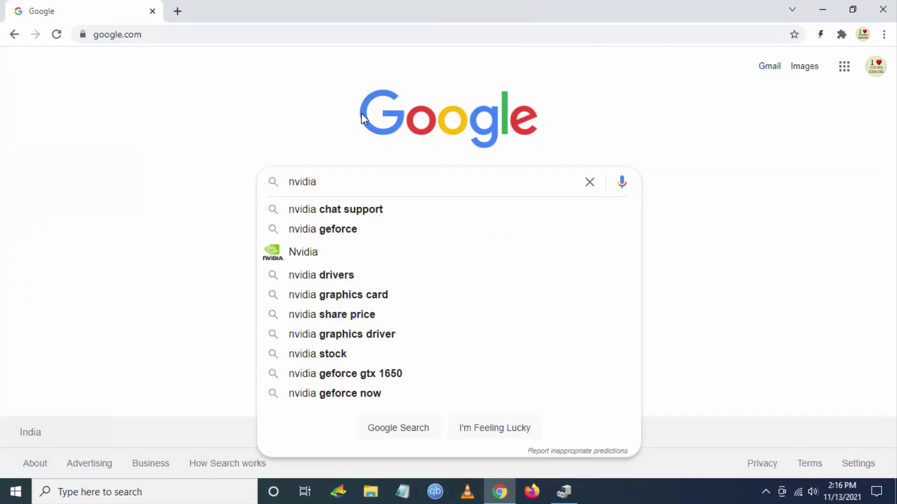
{"action": "type", "text": ".com"}
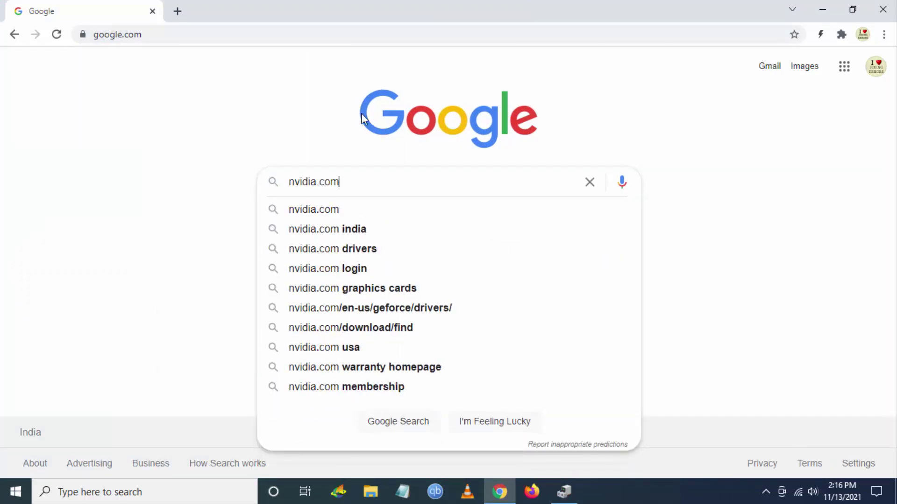
{"action": "key", "text": "Return"}
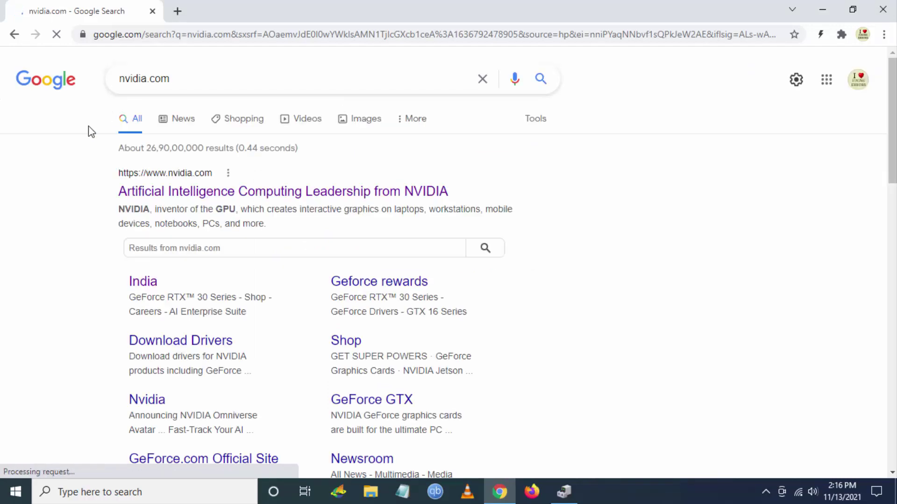
{"action": "left_click", "coordinate": [231, 196]}
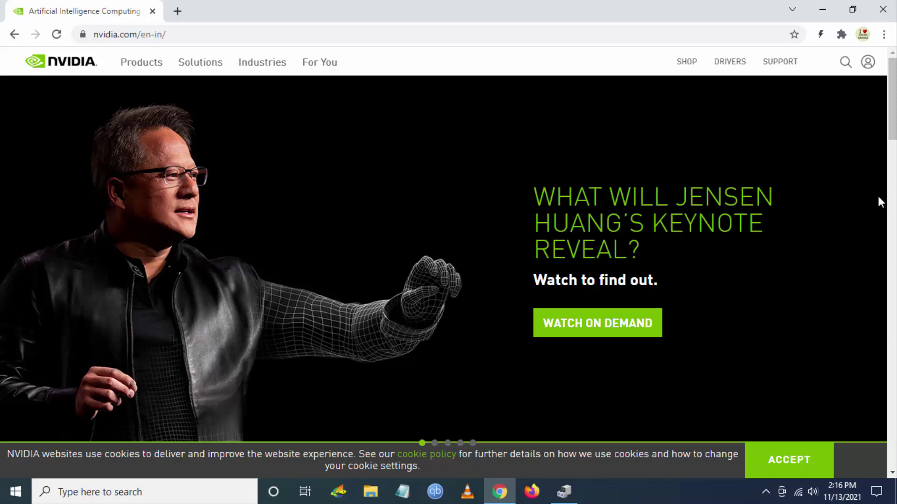
{"action": "left_click", "coordinate": [738, 67]}
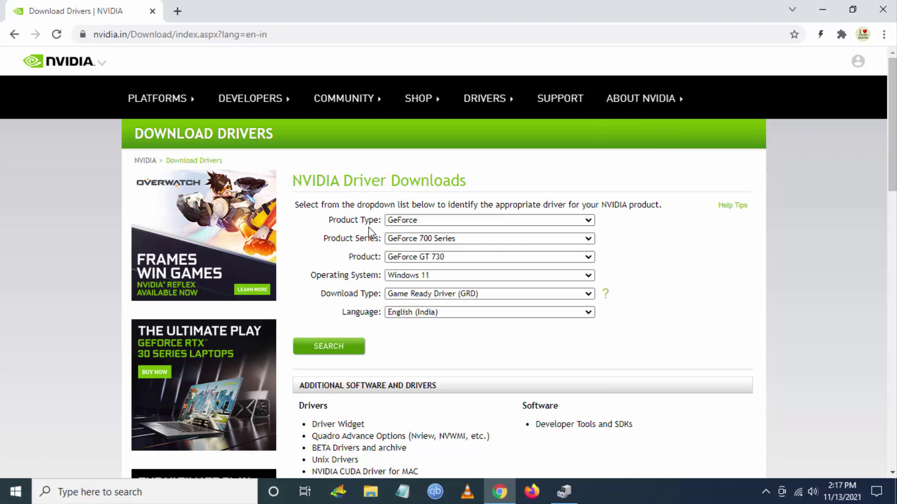
Step: Set the driver search to product type GeForce, series GeForce 16 Series, and product GeForce GTX 1660 SUPER
{"action": "left_click", "coordinate": [417, 222]}
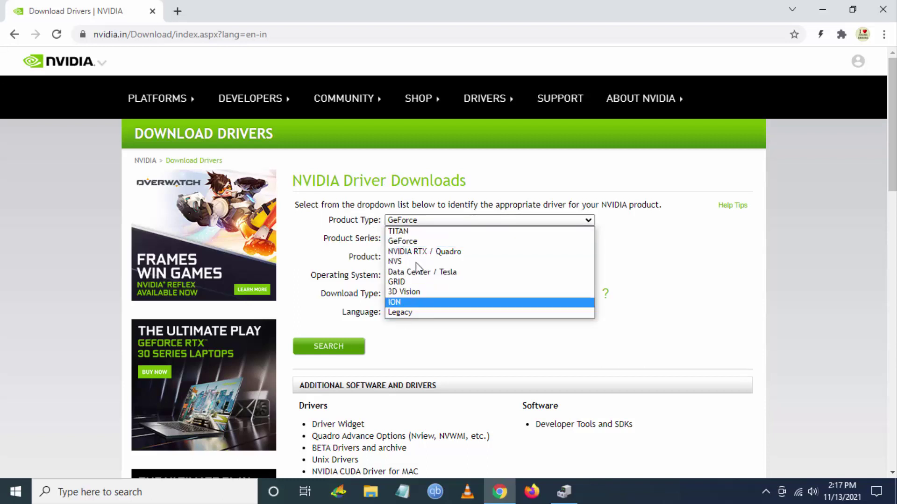
{"action": "left_click", "coordinate": [407, 241]}
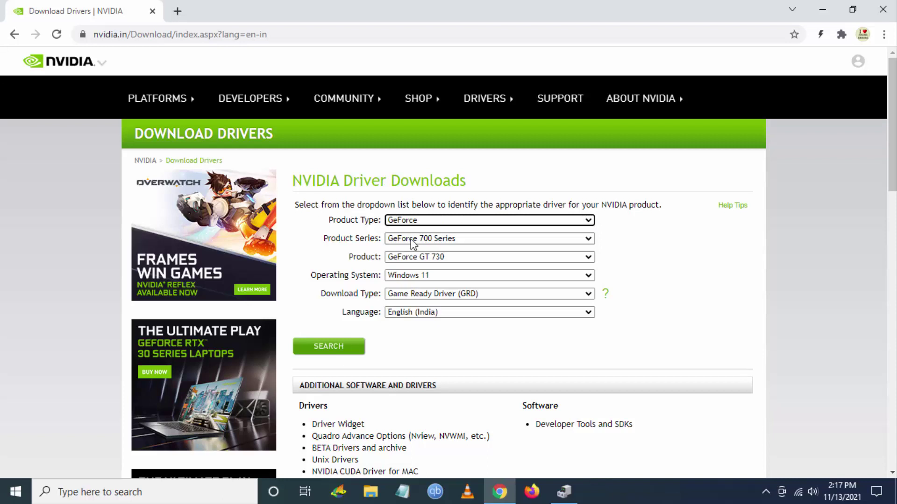
{"action": "left_click", "coordinate": [413, 239]}
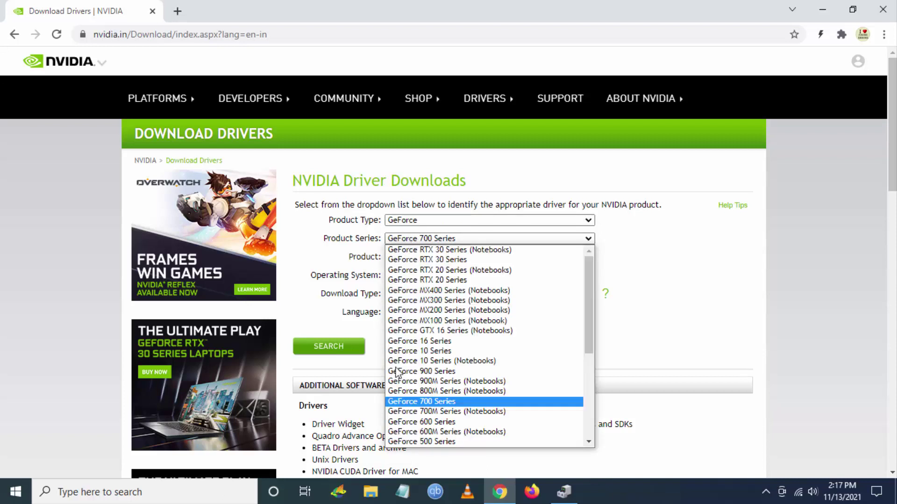
{"action": "left_click", "coordinate": [416, 341]}
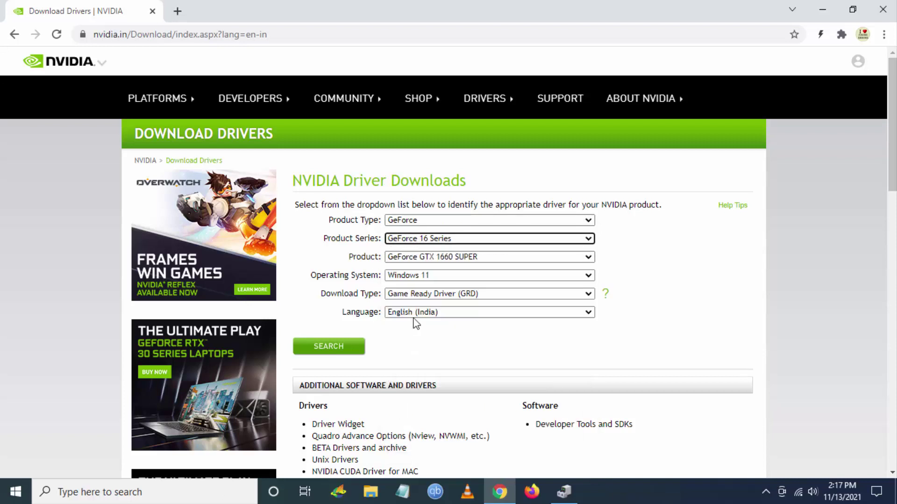
{"action": "left_click", "coordinate": [445, 257]}
{"action": "left_click", "coordinate": [451, 267]}
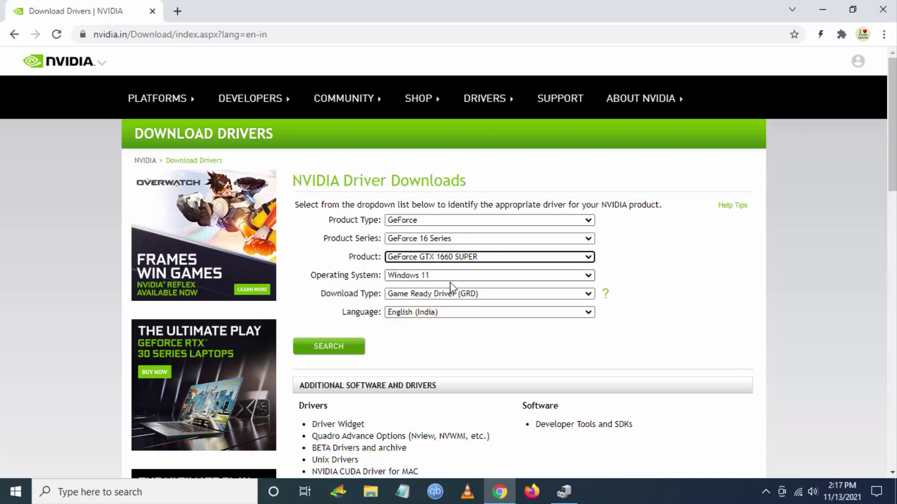
Step: Set the operating system to Windows 10 64-bit and the download type to Game Ready Driver (GRD)
{"action": "left_click", "coordinate": [463, 277]}
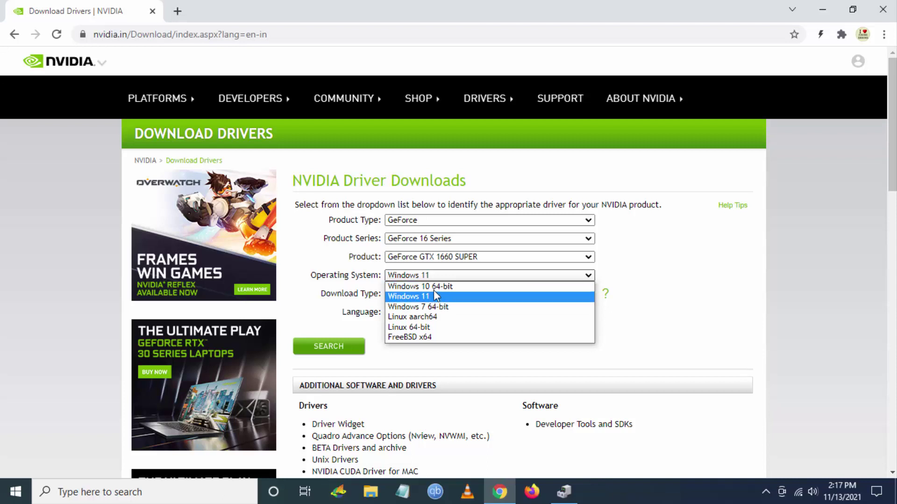
{"action": "left_click", "coordinate": [444, 288]}
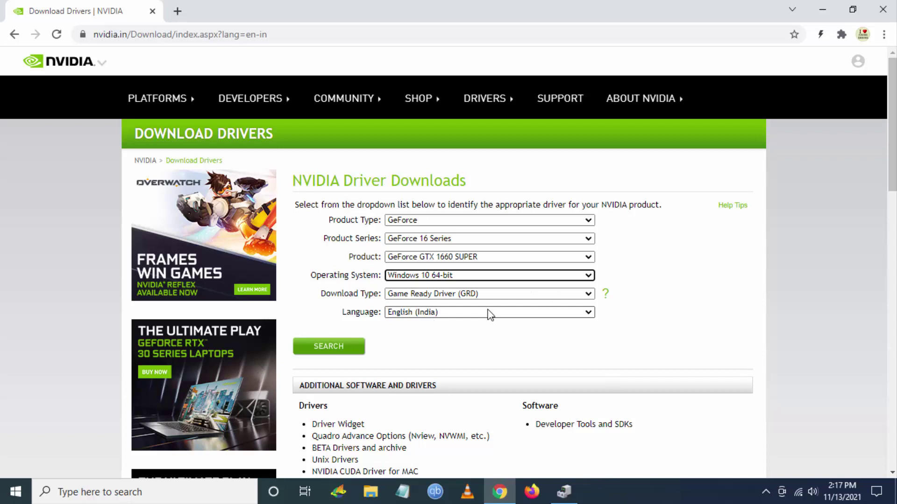
{"action": "left_click", "coordinate": [389, 294]}
{"action": "left_click", "coordinate": [427, 303]}
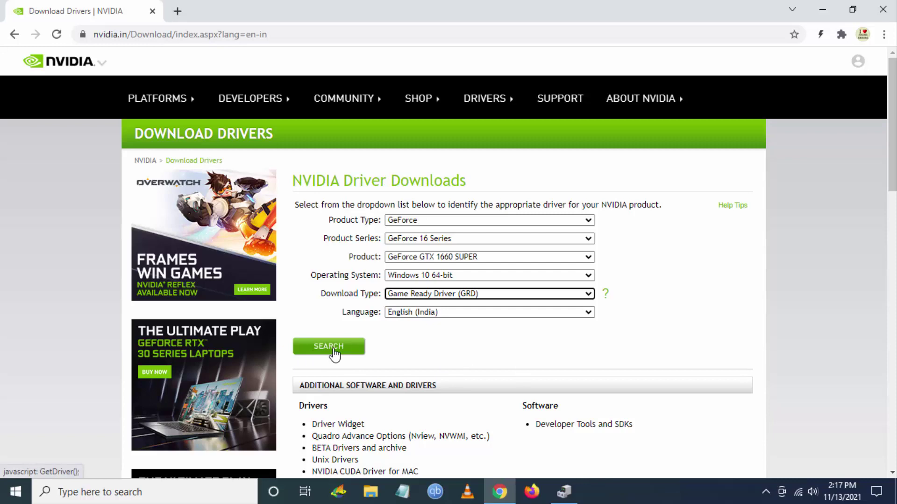
Step: Search for the matching GeForce Game Ready Driver and download it
{"action": "left_click", "coordinate": [334, 355]}
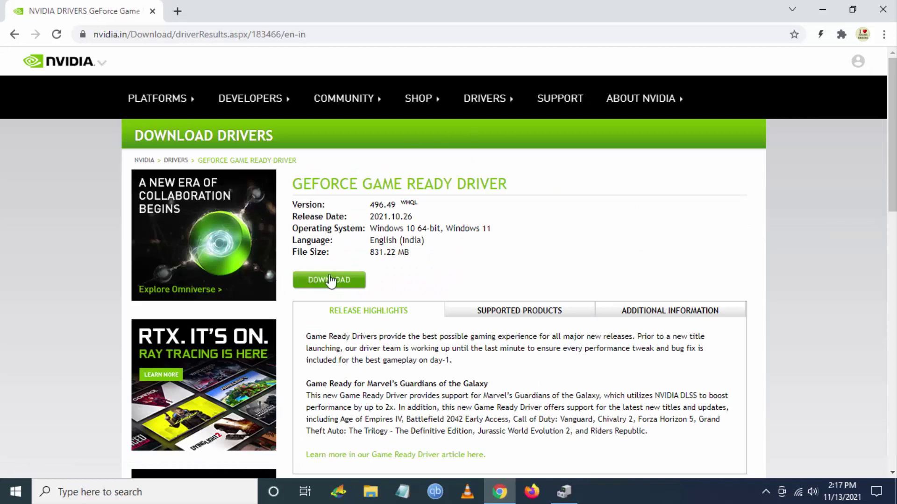
{"action": "left_click", "coordinate": [357, 283]}
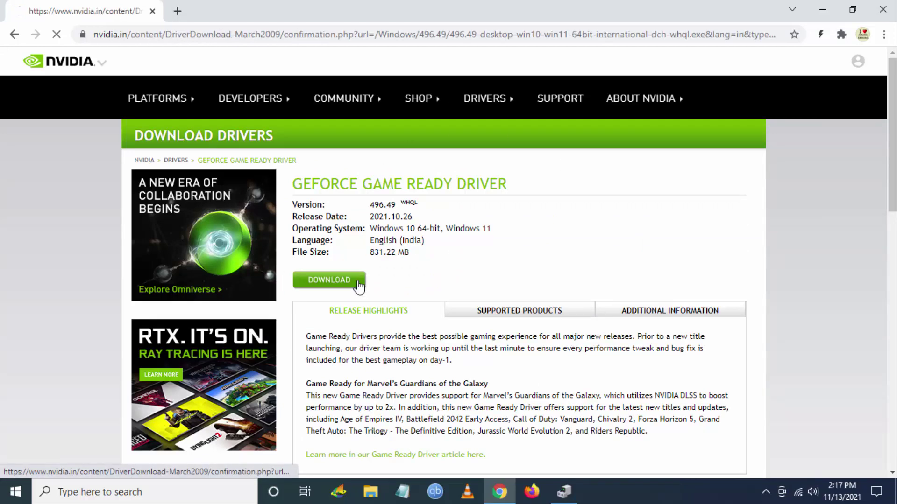
{"action": "left_click", "coordinate": [496, 245]}
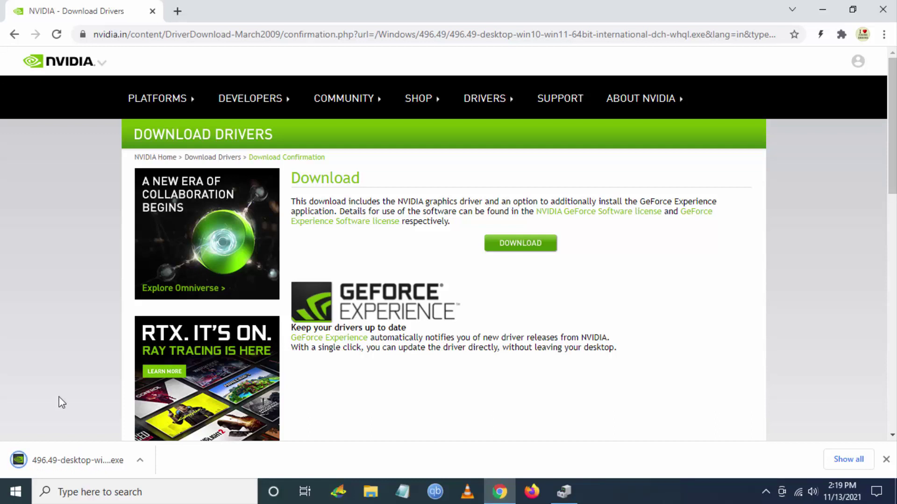
Step: Run the downloaded package with the default extraction path and accept the licence for NVIDIA Graphics Driver and GeForce Experience
{"action": "left_click", "coordinate": [71, 458]}
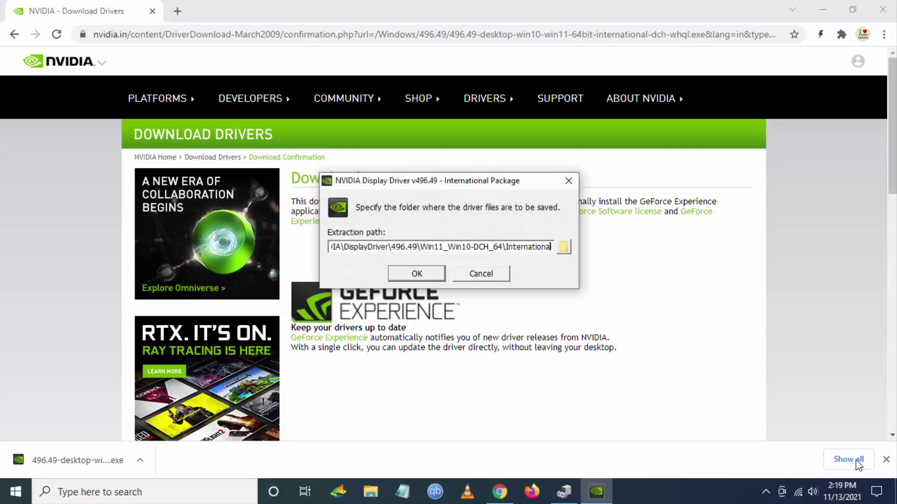
{"action": "key", "text": "super+m"}
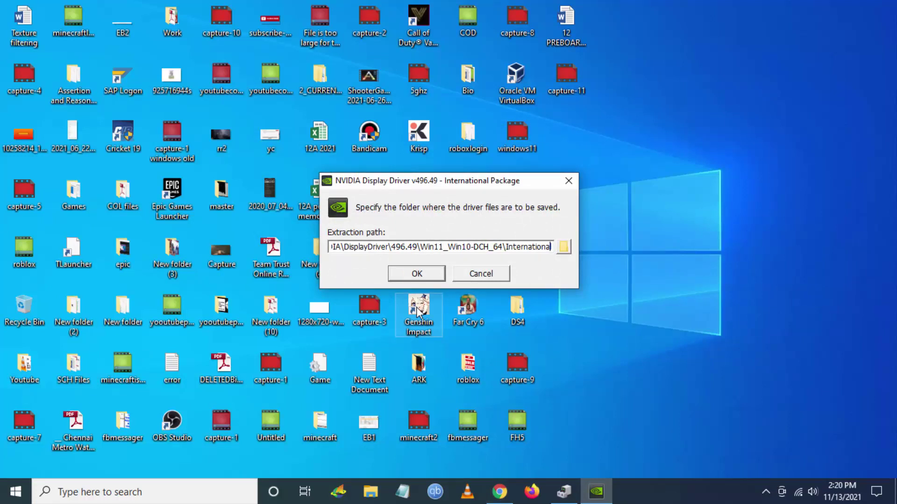
{"action": "left_click", "coordinate": [402, 274]}
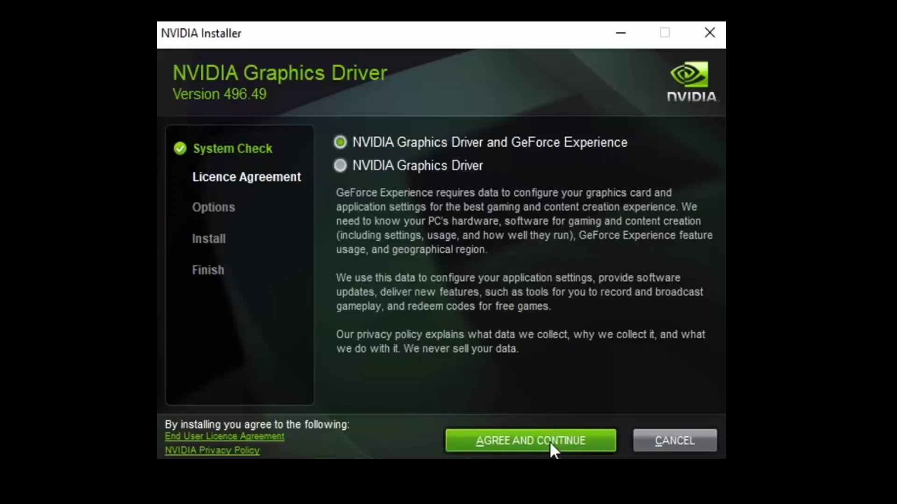
{"action": "left_click", "coordinate": [549, 441]}
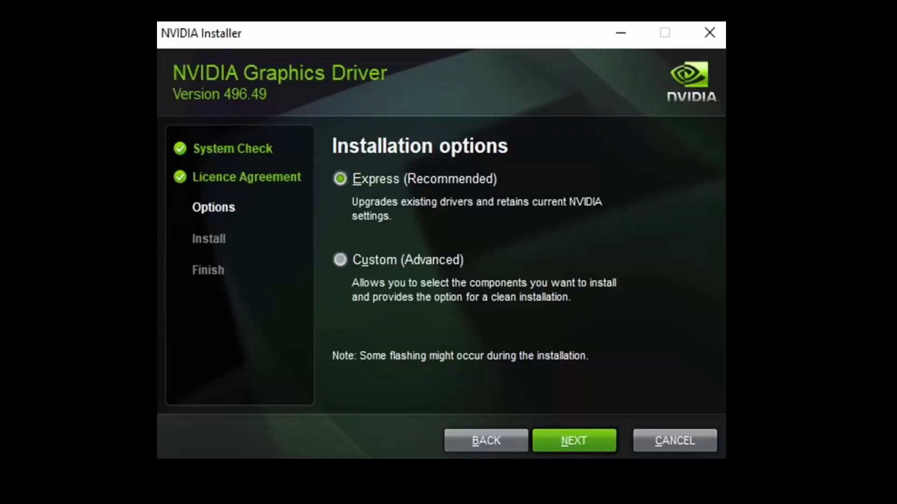
{"action": "left_click", "coordinate": [391, 266]}
{"action": "left_click", "coordinate": [587, 439]}
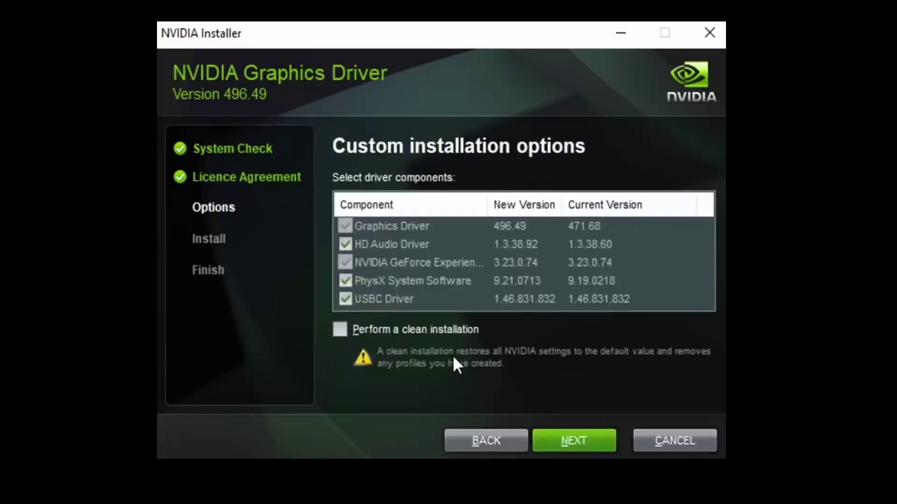
{"action": "left_click", "coordinate": [478, 442]}
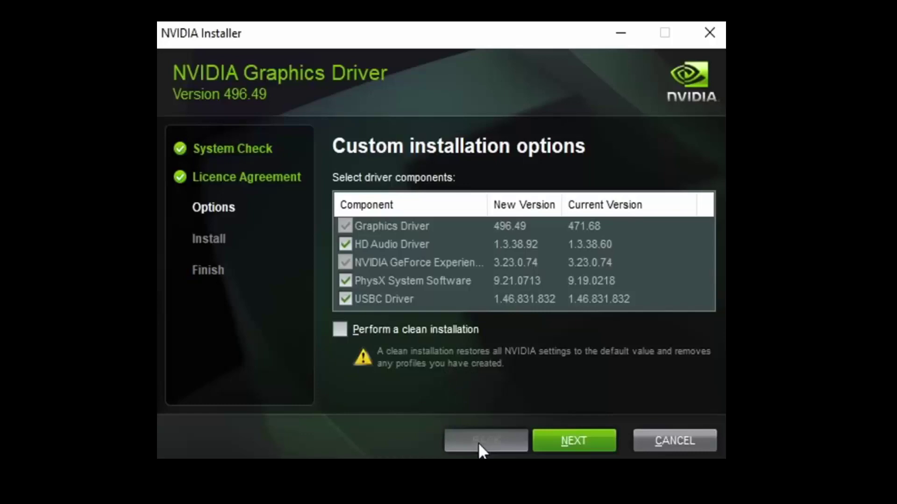
Step: Install the driver with the Express (Recommended) option, and turn off the GeForce Experience desktop shortcut and launch options
{"action": "left_click", "coordinate": [350, 180]}
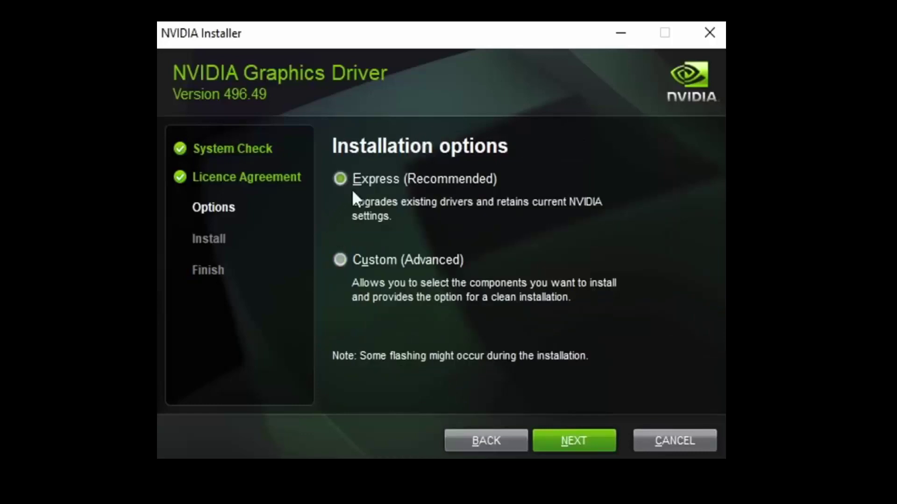
{"action": "left_click", "coordinate": [569, 440]}
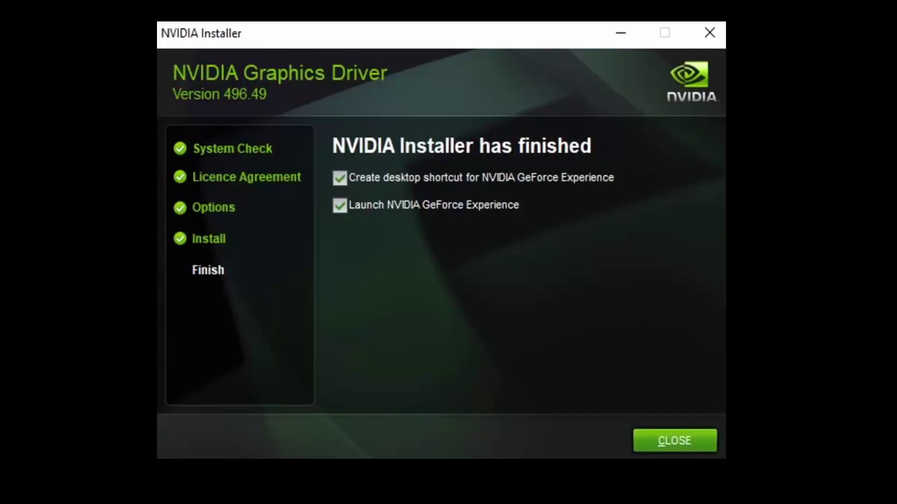
{"action": "left_click", "coordinate": [433, 180]}
{"action": "left_click", "coordinate": [406, 205]}
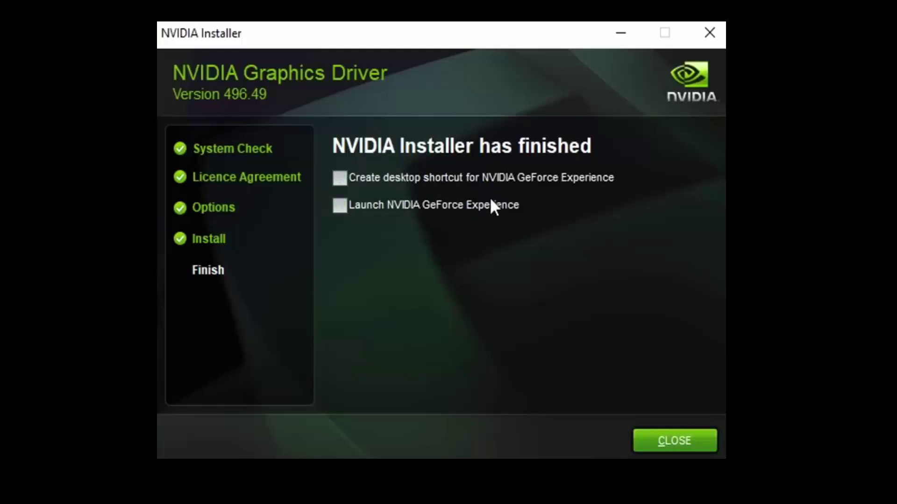